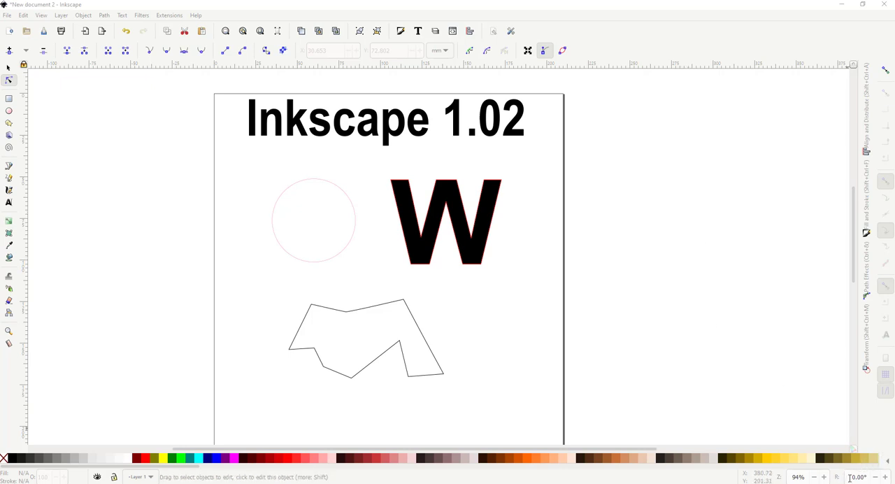
Step: Rotate the canvas view to 5° and return it to 0°
click(884, 477)
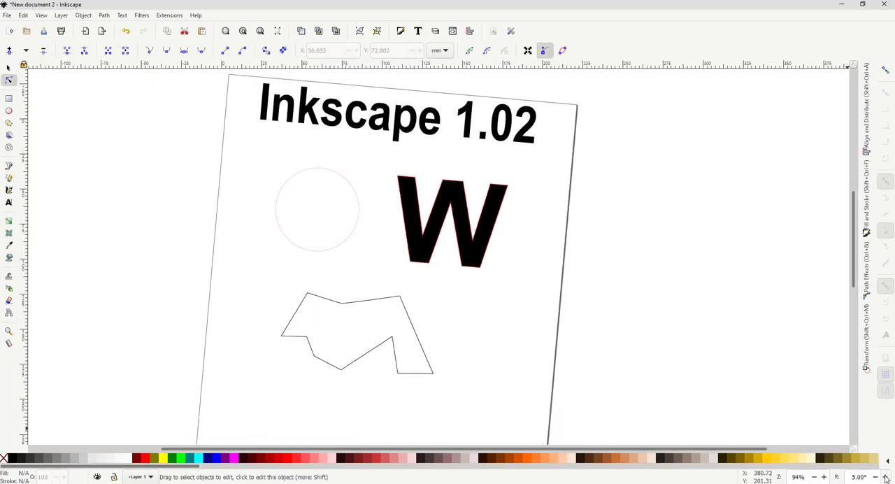
click(875, 477)
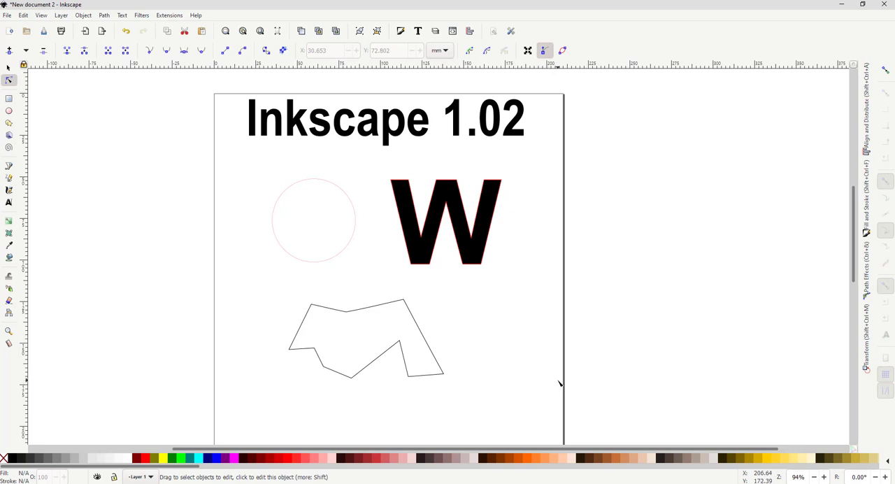
Step: Switch to the New document 3 window that holds the Inkscape 0.92 drawing
mouse_move(189, 478)
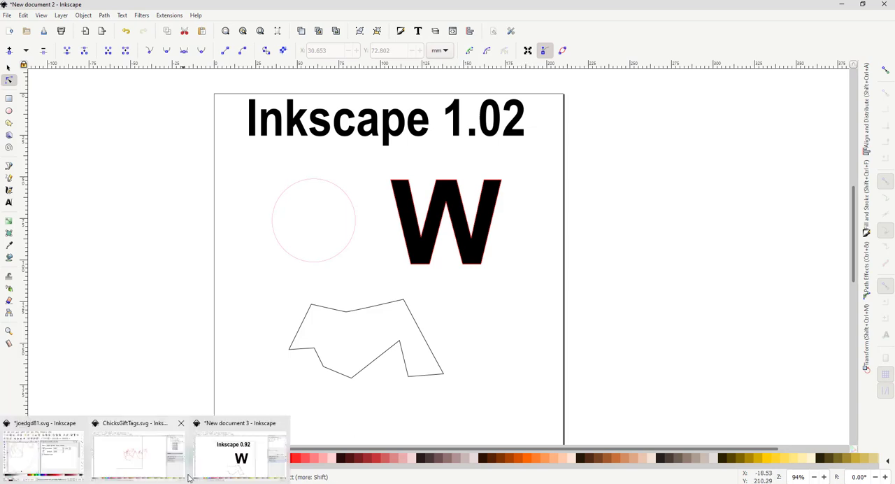
click(205, 465)
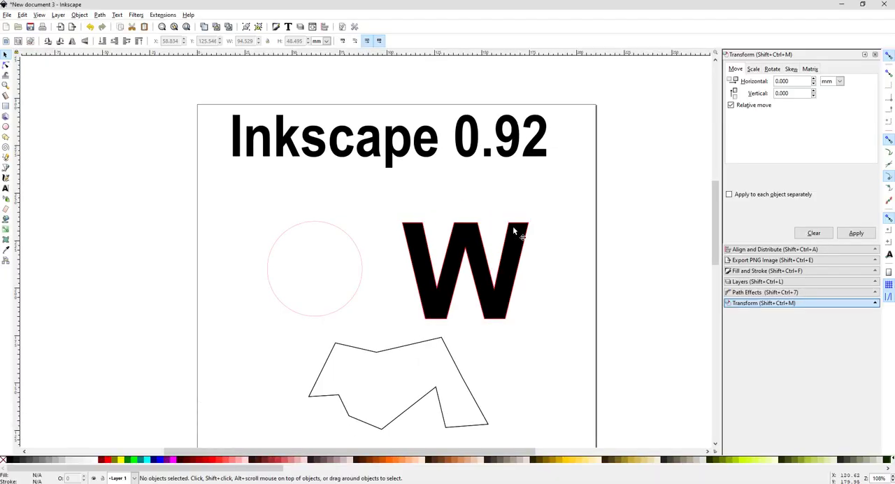
drag(714, 228, 714, 232)
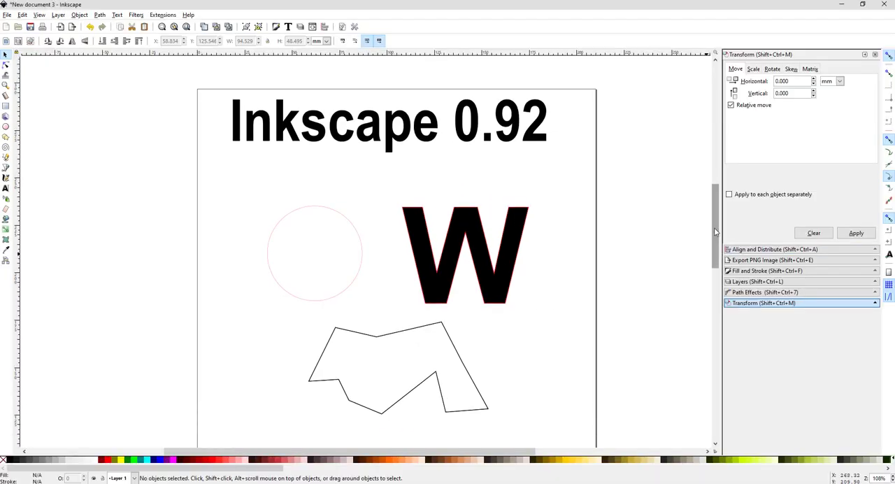
Step: Apply a Dynamic Offset to the irregular polygon below the circle and pull its outline outward
click(467, 366)
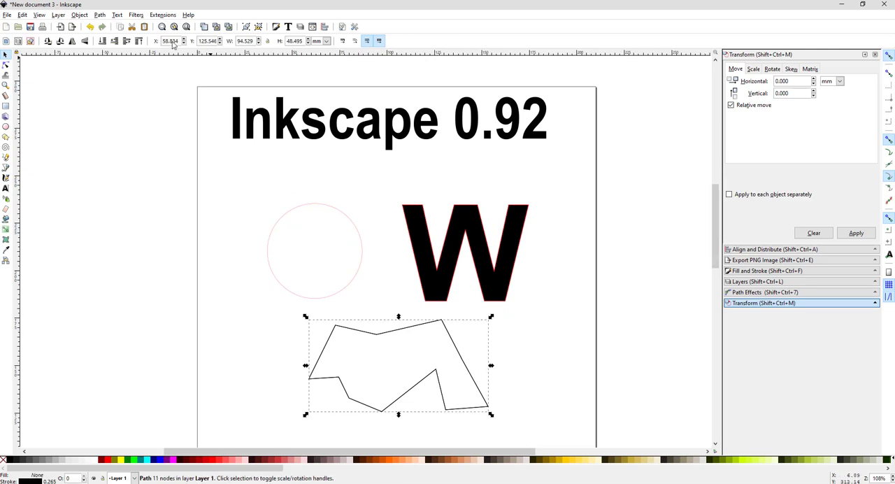
click(100, 15)
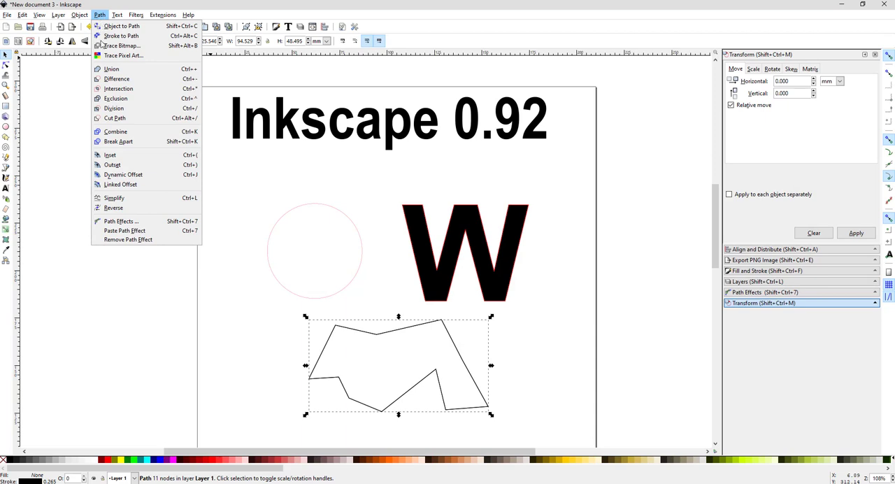
click(123, 174)
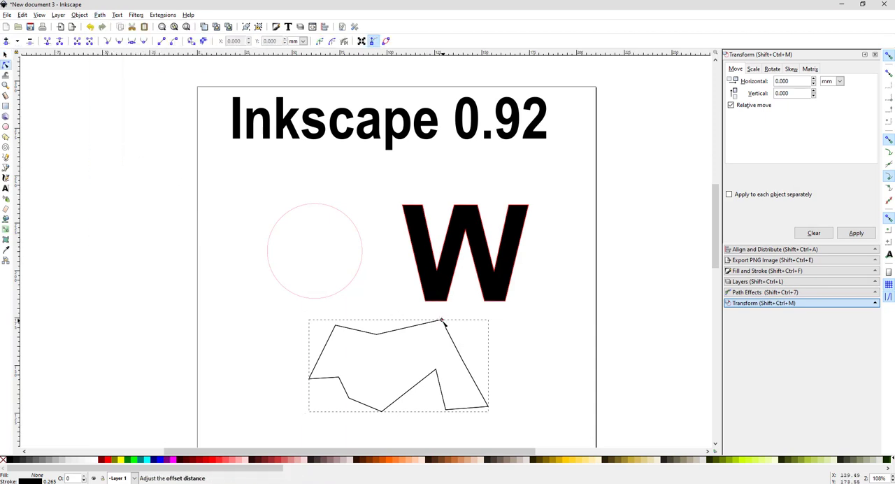
drag(442, 321, 446, 304)
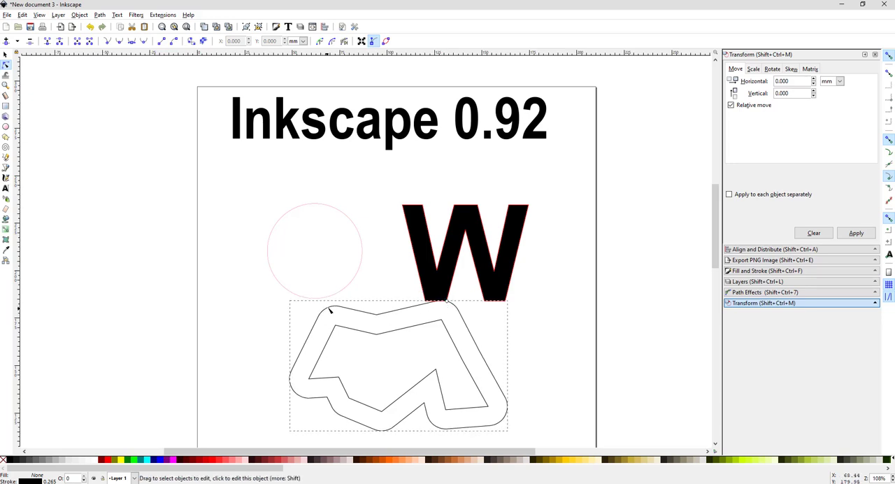
Step: Turn off snapping, undo the dynamic offset enlargement and apply Outset to the irregular polygon
click(887, 57)
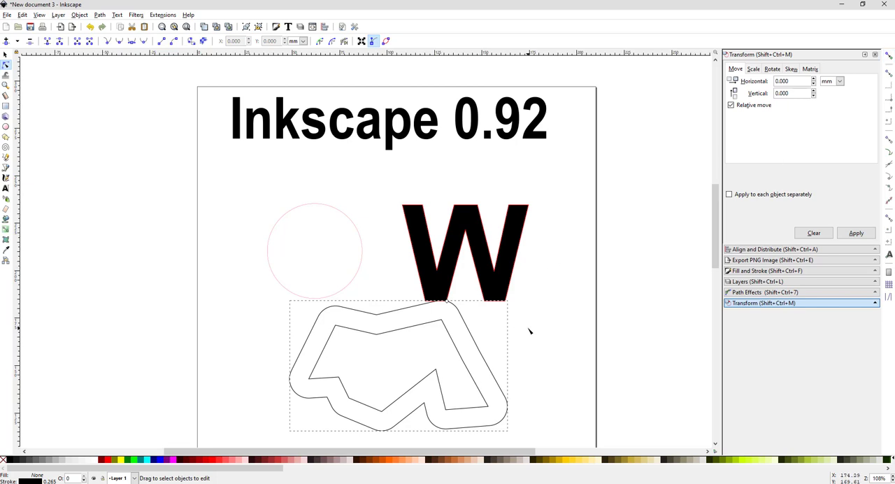
key(ctrl+z)
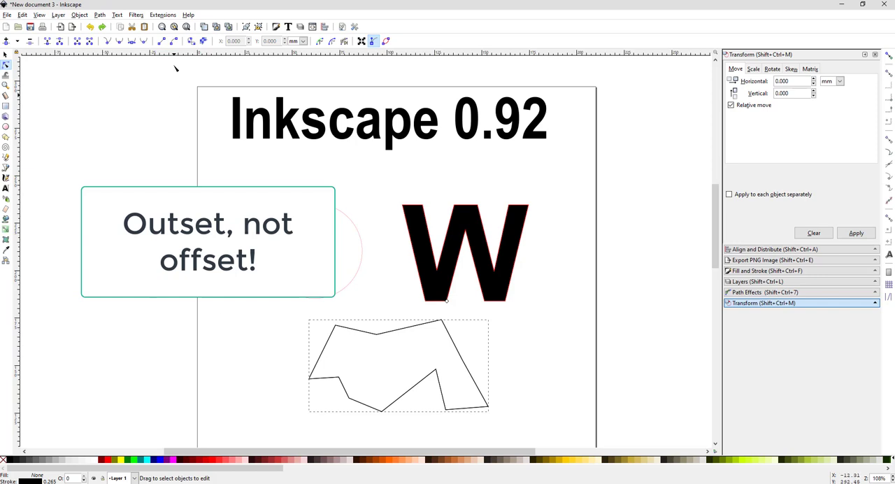
click(99, 15)
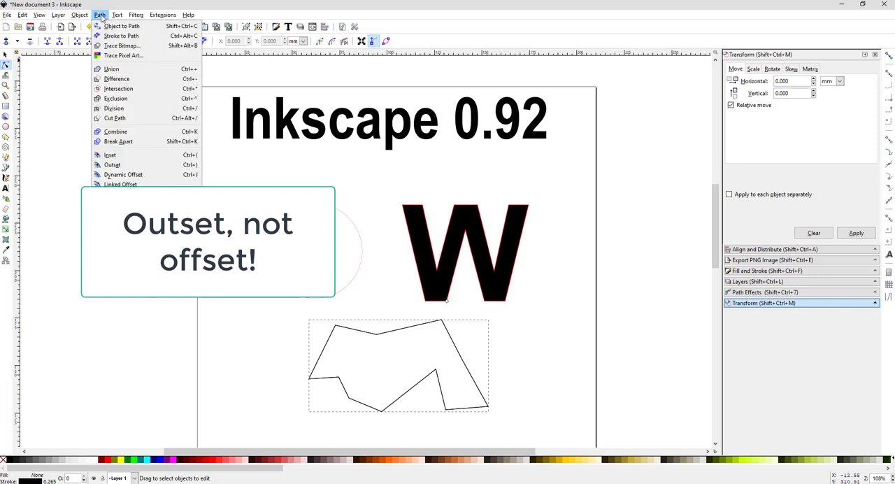
click(112, 165)
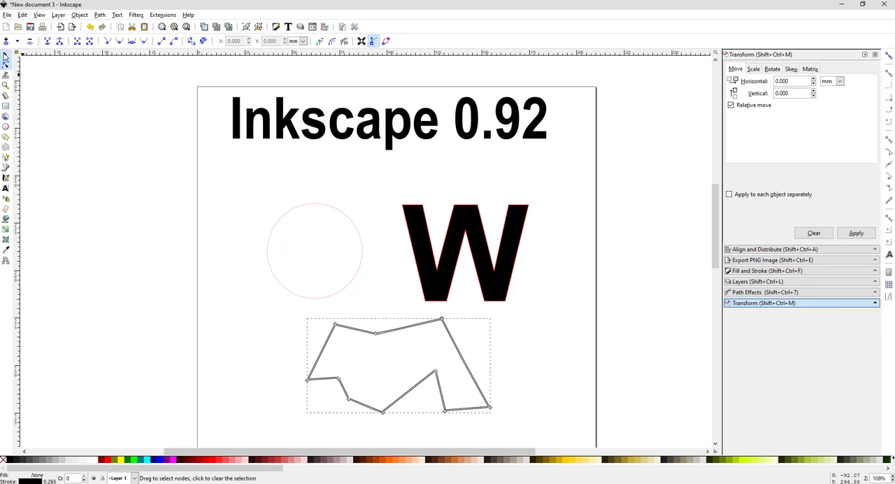
Step: Outset the red circle's path and check its resulting height
click(6, 57)
click(274, 236)
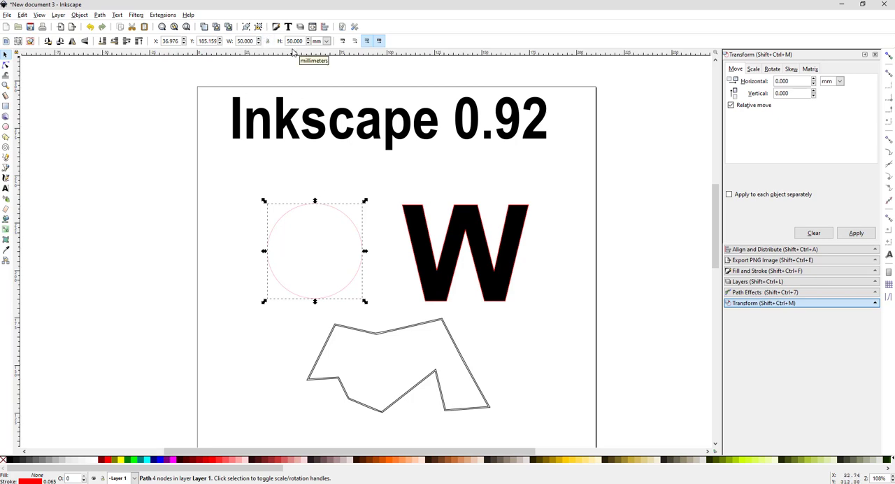
key(period)
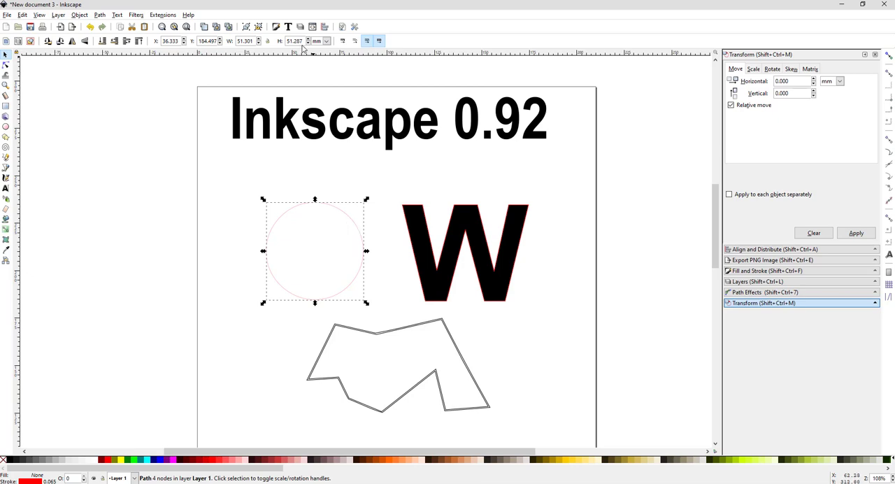
drag(304, 42, 295, 42)
text(301)
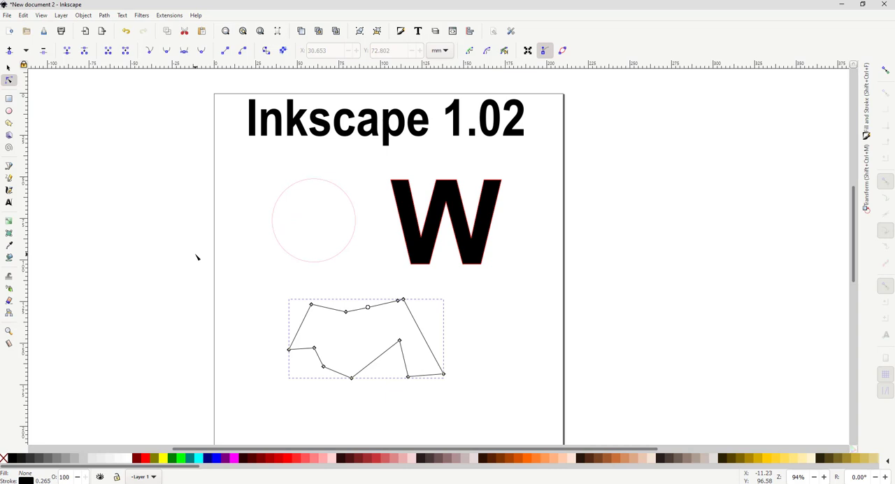
Step: Add an Offset live path effect to the irregular polygon in the Inkscape 1.02 document
click(105, 16)
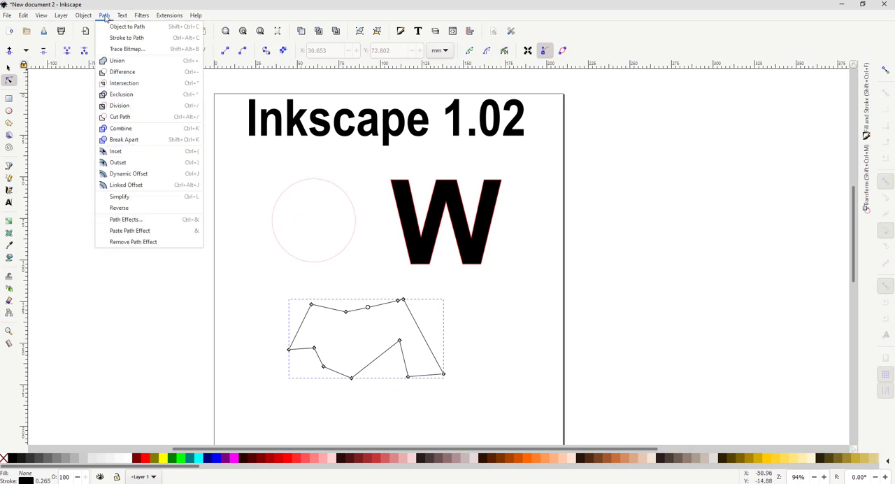
click(126, 219)
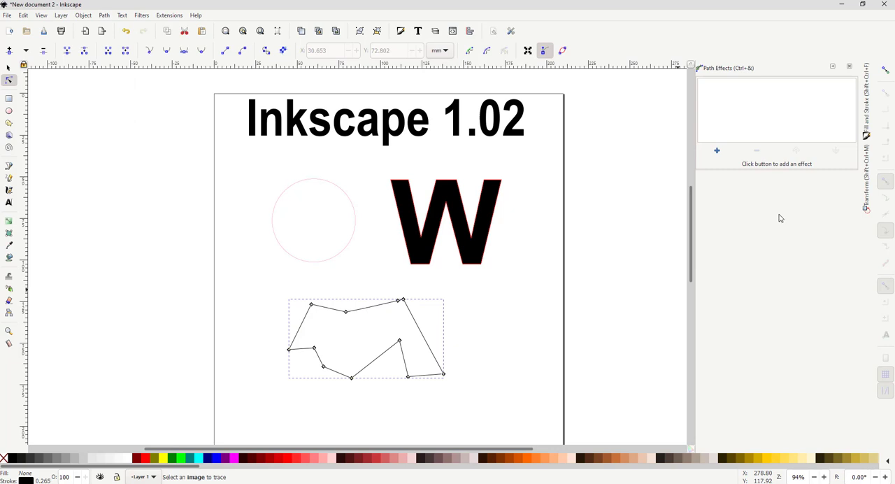
click(718, 152)
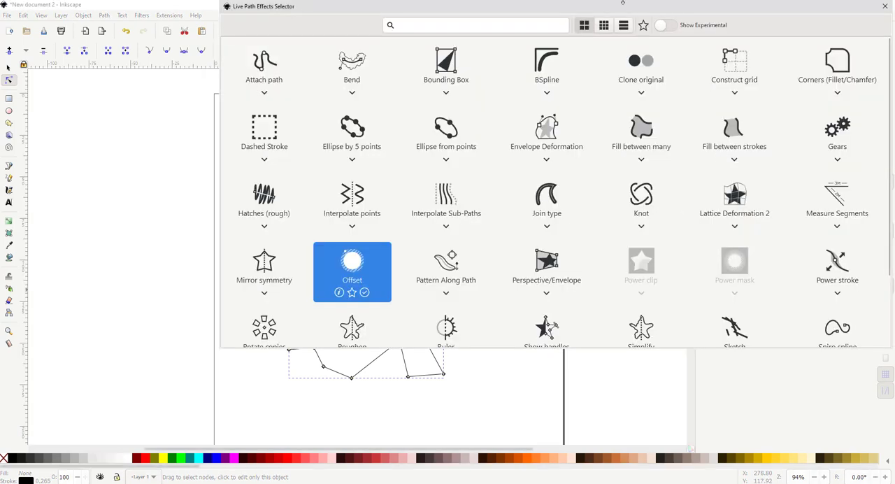
drag(611, 3, 567, 0)
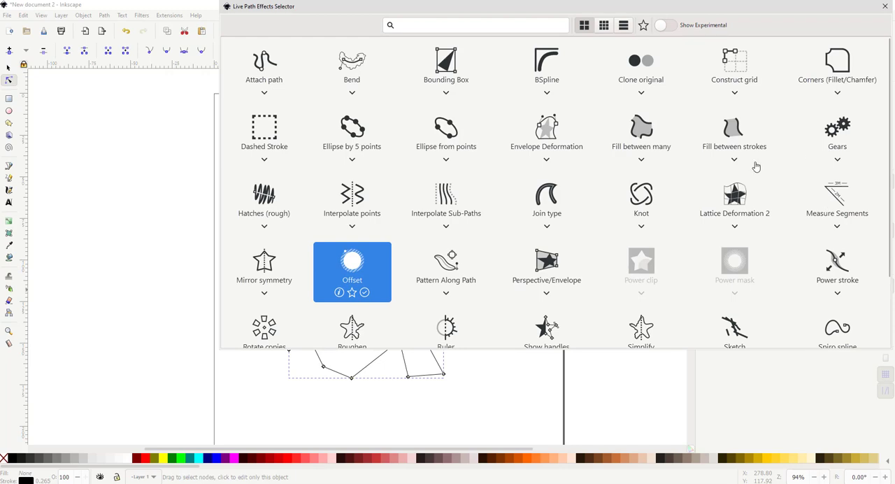
scroll(639, 210, down, 2)
scroll(640, 210, up, 2)
click(352, 265)
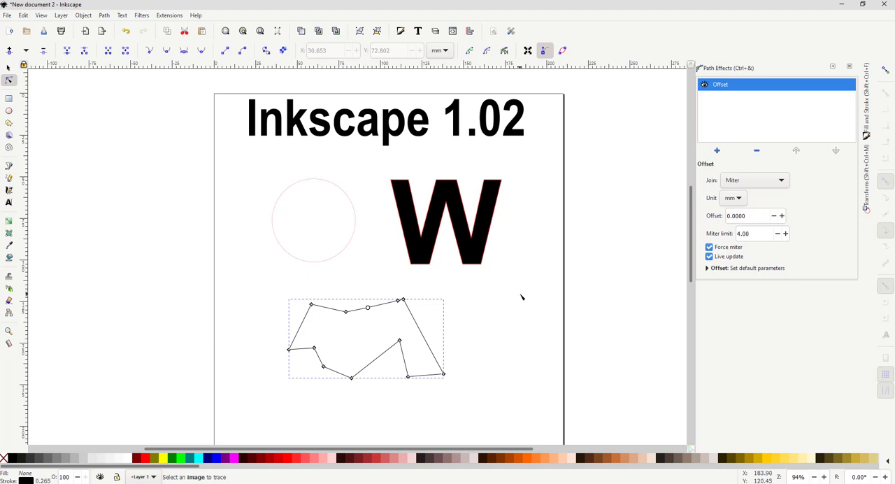
Step: Set the irregular polygon's Offset effect to 0.08 mm
click(755, 217)
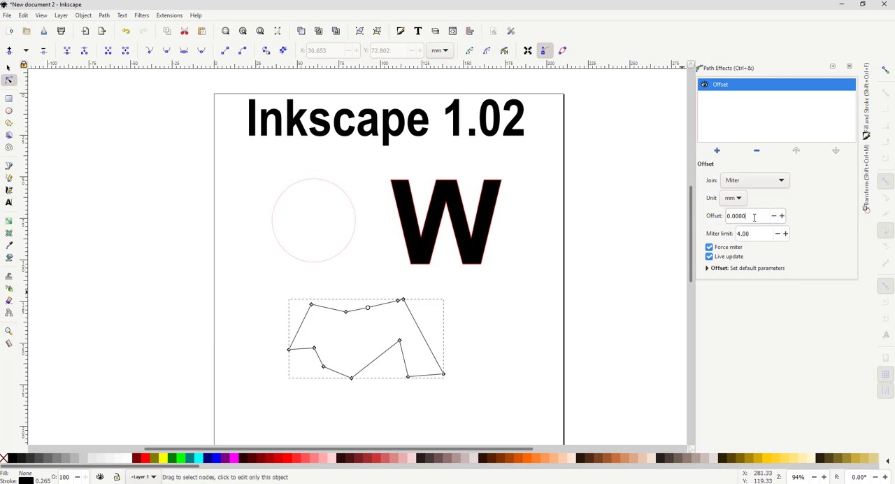
drag(754, 218, 723, 217)
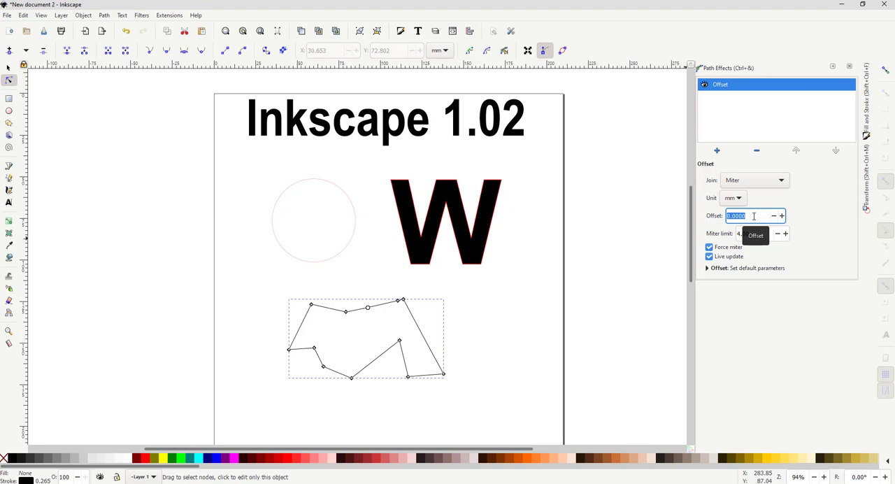
click(754, 216)
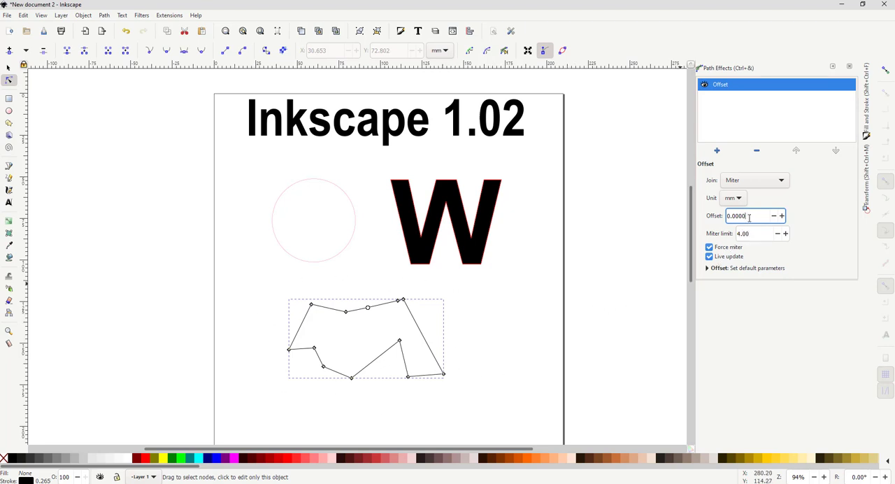
drag(748, 217, 732, 218)
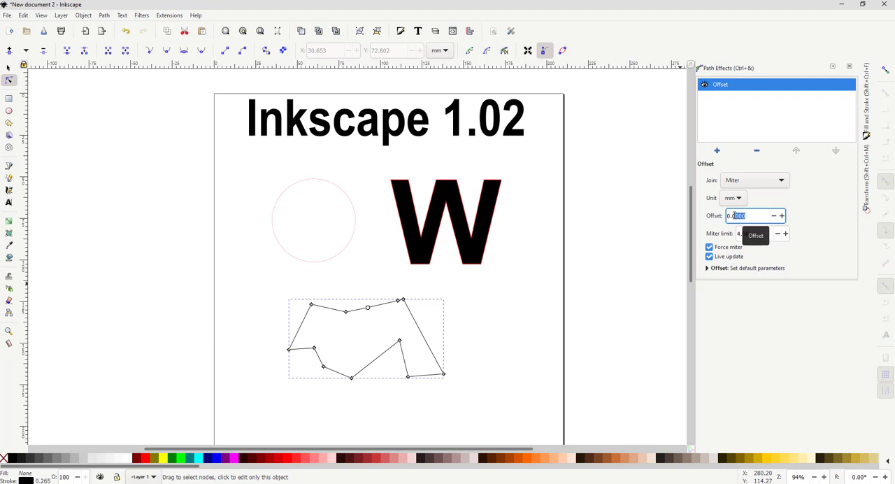
text(8)
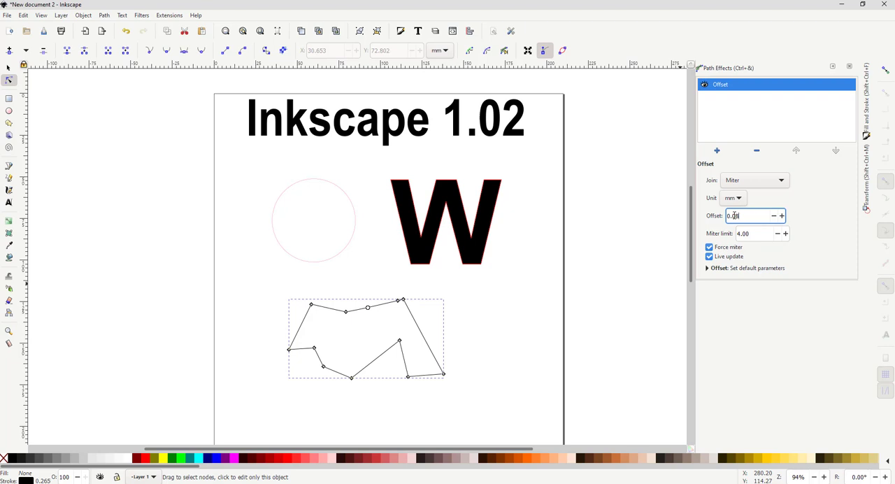
key(Return)
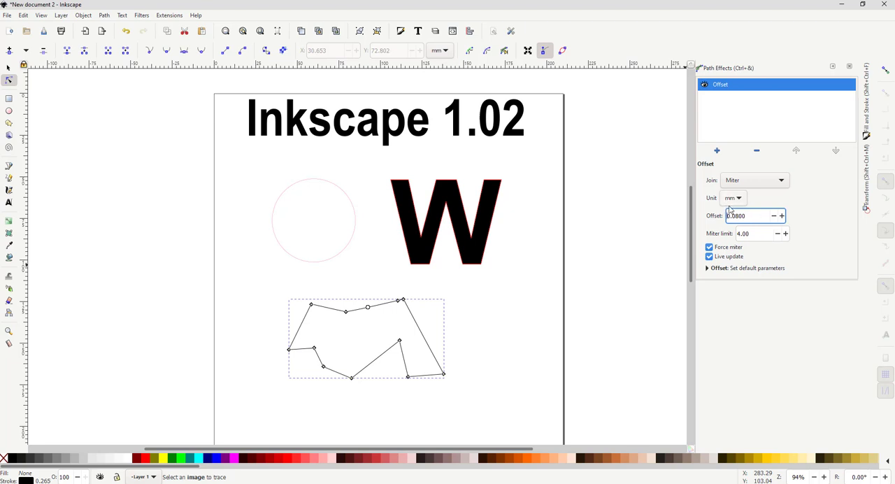
Step: Try an offset of 3 mm on the irregular polygon and undo it
drag(751, 216, 725, 216)
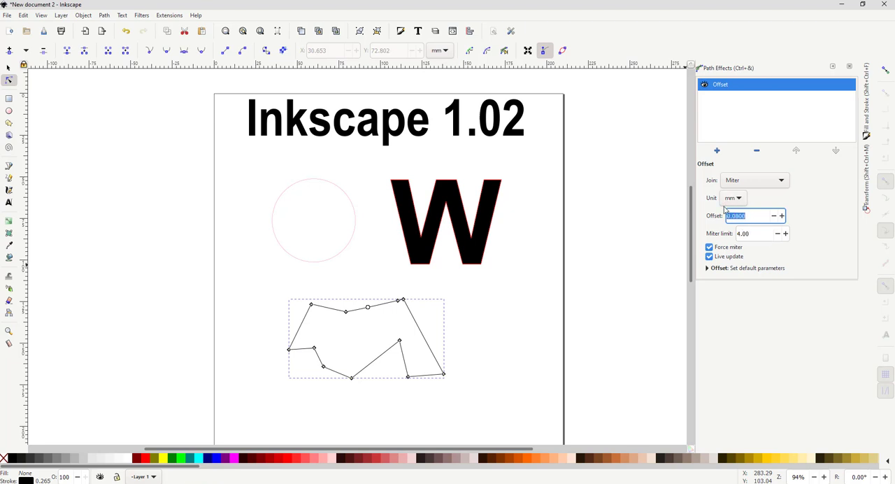
text(3)
key(Return)
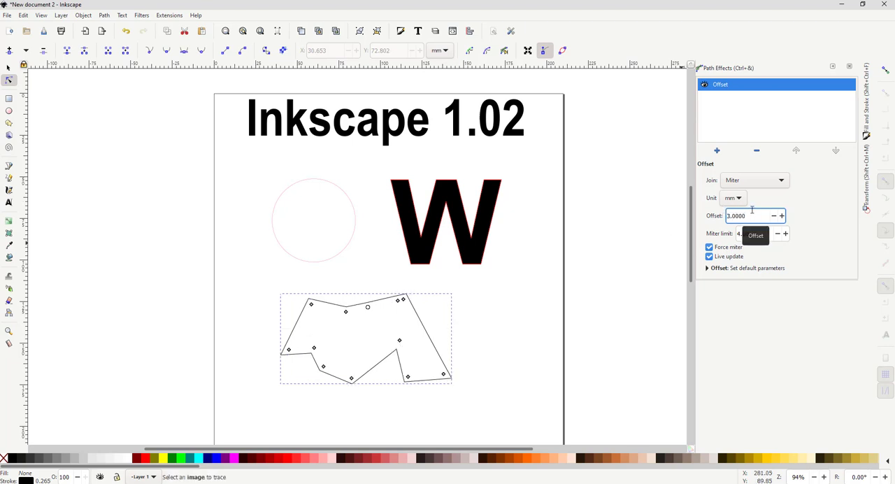
key(ctrl+z)
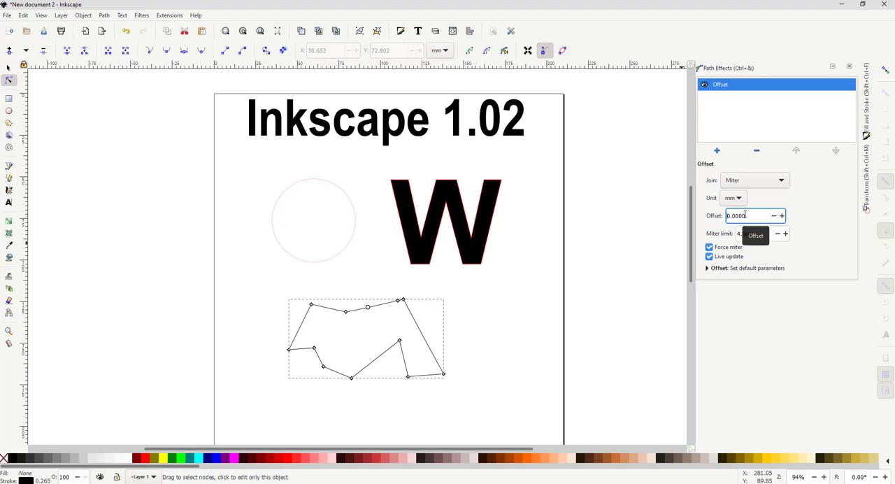
Step: Shrink the irregular polygon inward by setting its Offset effect to -3 mm
drag(748, 215, 724, 219)
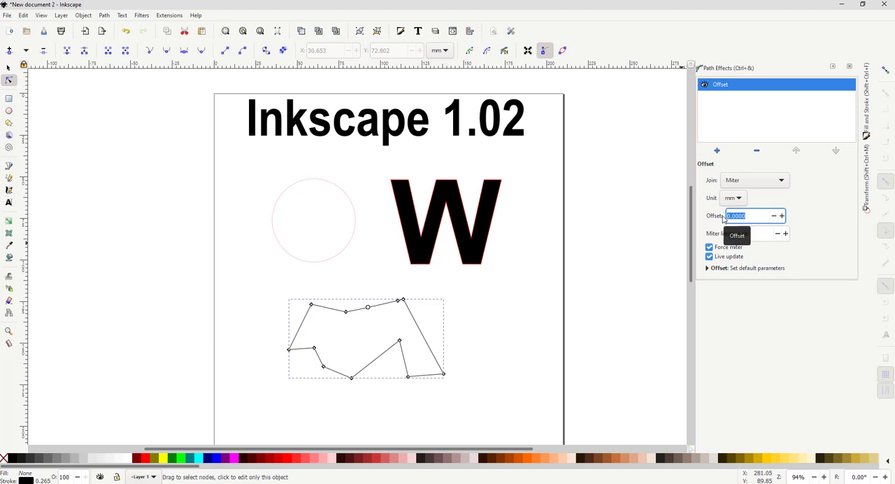
text(-3)
key(Return)
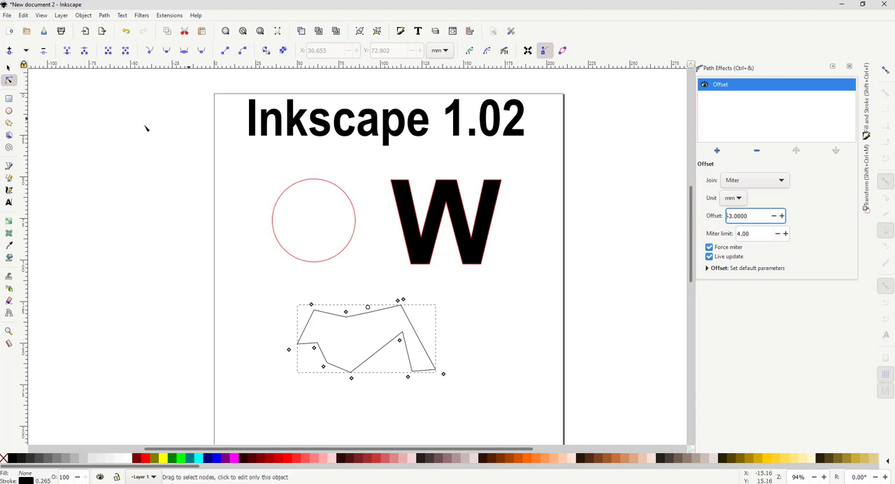
Step: Select the red circle with the Selector tool and set its Offset path effect to 0.08 mm
click(7, 68)
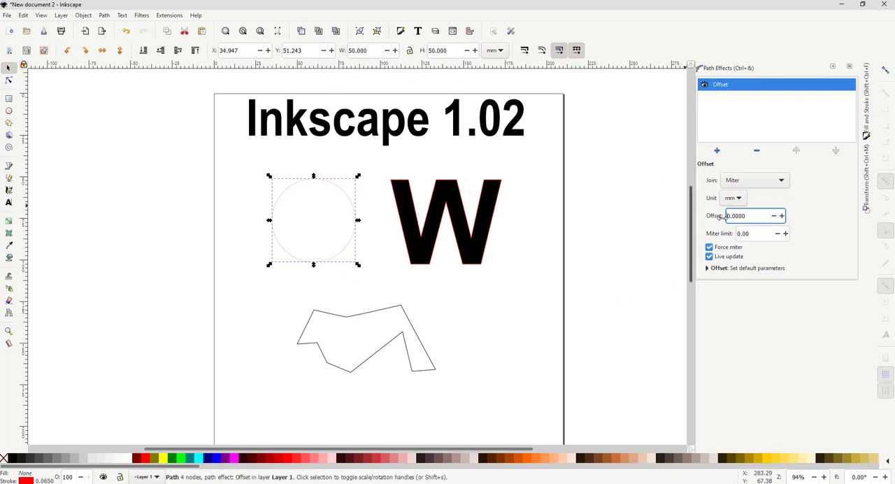
drag(748, 217, 736, 218)
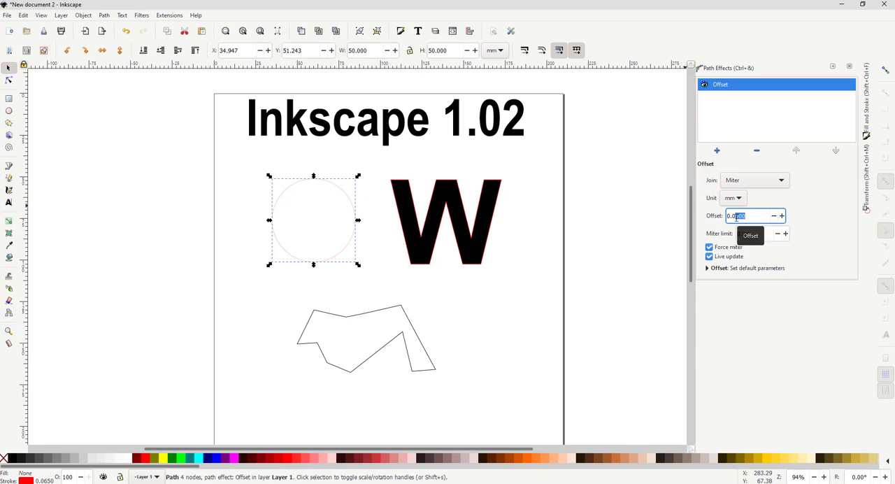
text(8)
key(Return)
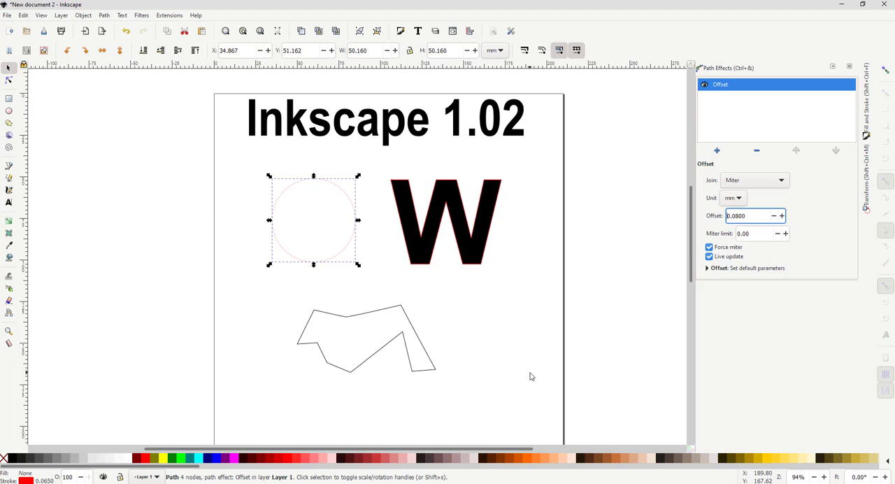
Step: Select the grouped W shape beside the circle to work on its Offset path effect
click(490, 233)
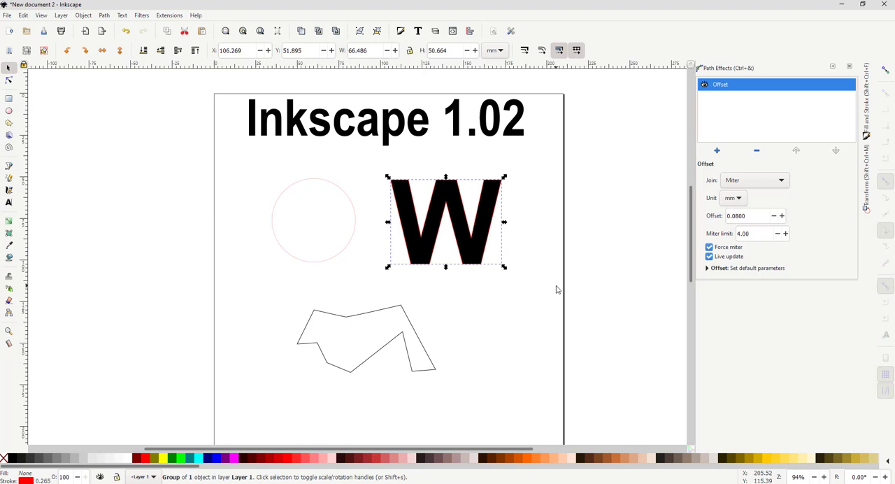